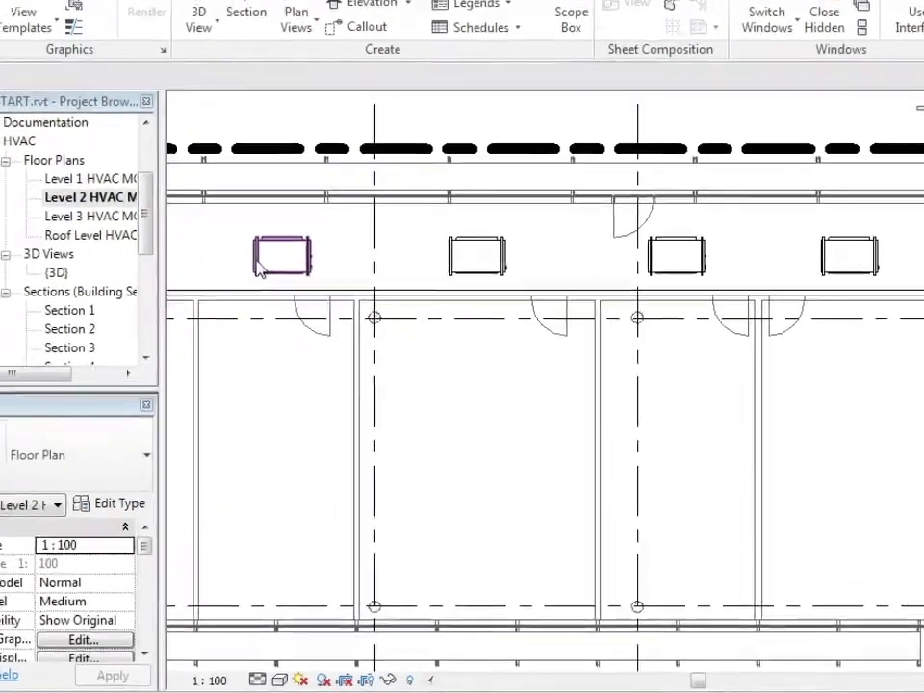
- Select the Hydronic Supply 2 piping system around the fan coil units using Tab preselection
{"action": "key", "text": "Tab"}
{"action": "key", "text": "Tab"}
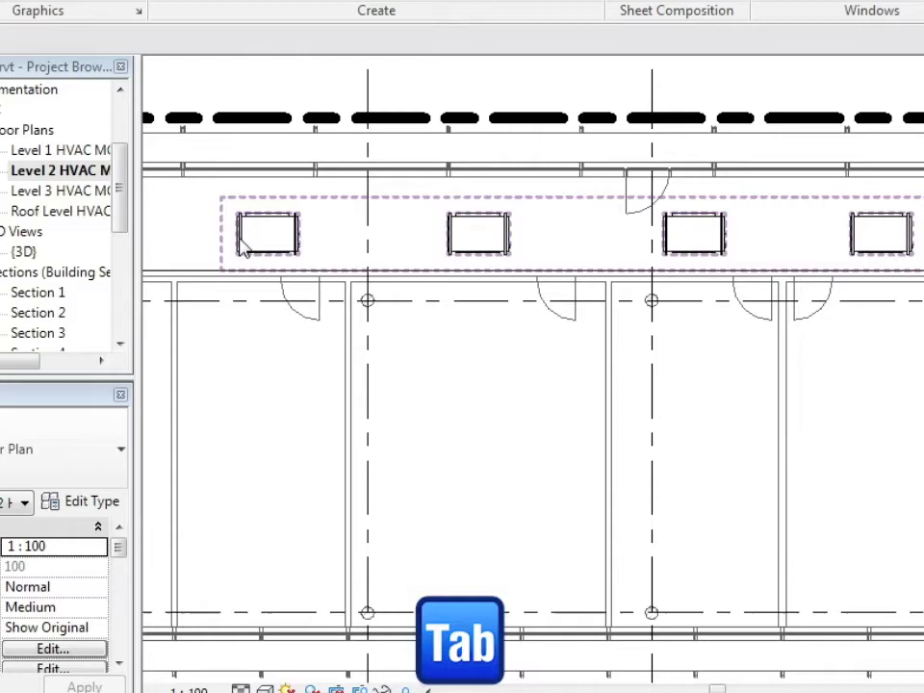
{"action": "left_click", "coordinate": [242, 244]}
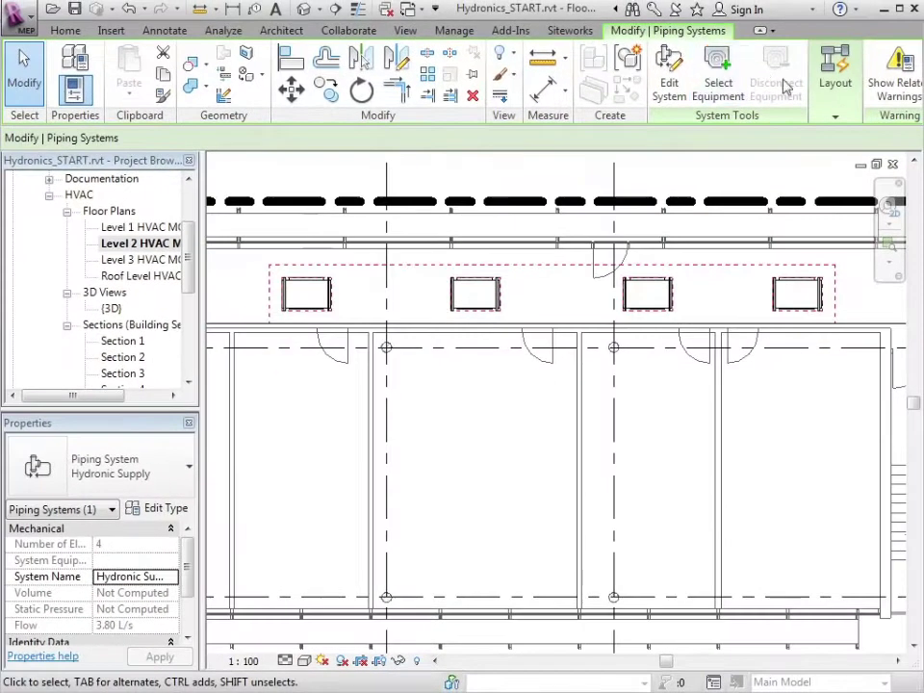
{"action": "mouse_move", "coordinate": [840, 113]}
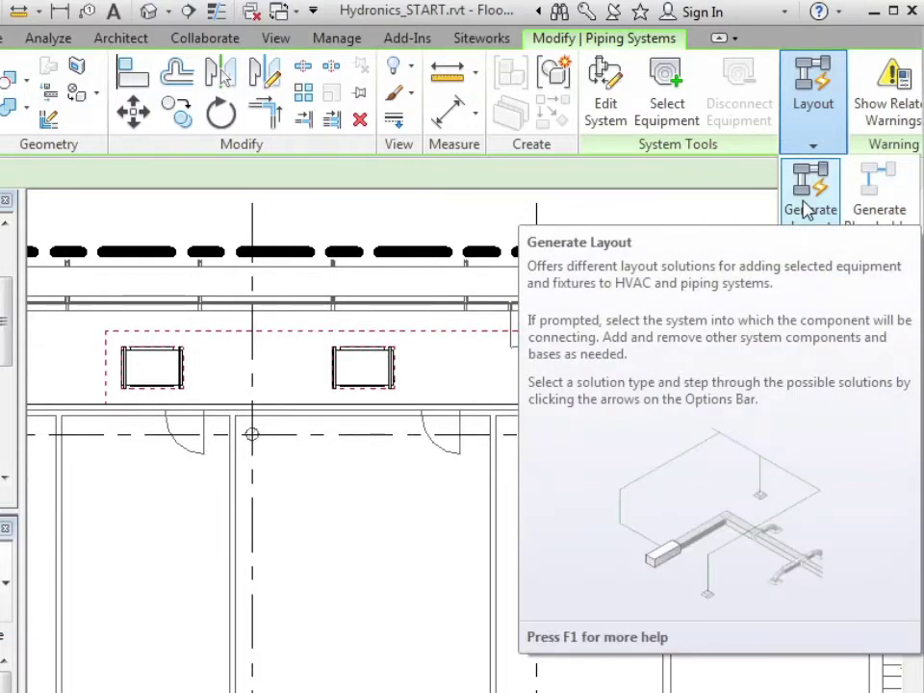
- Generate a network pipe layout with slope 1:0.00 and return to solution 1 of 3
{"action": "left_click", "coordinate": [807, 210]}
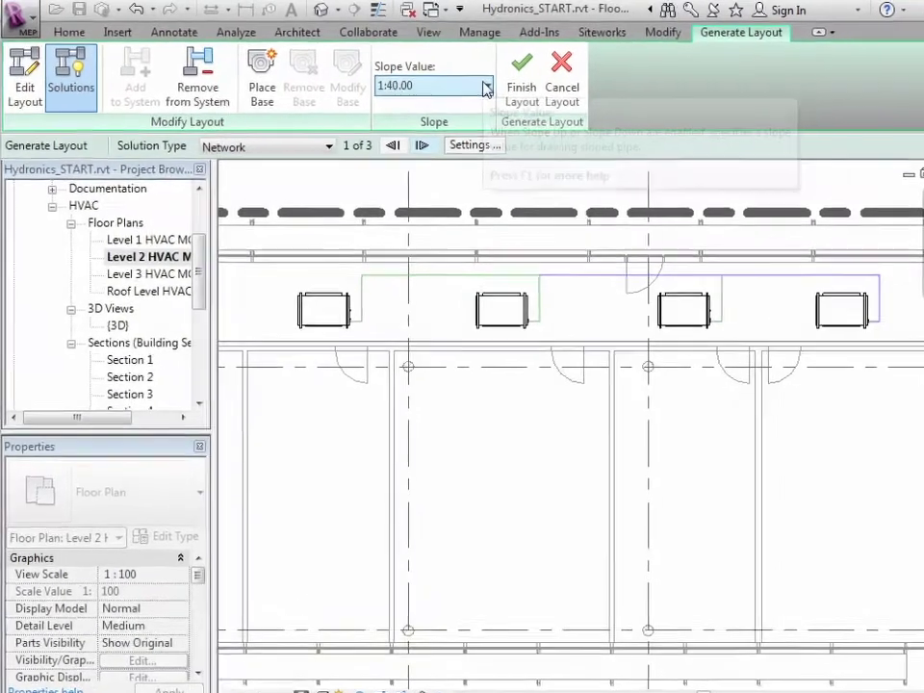
{"action": "left_click", "coordinate": [461, 81]}
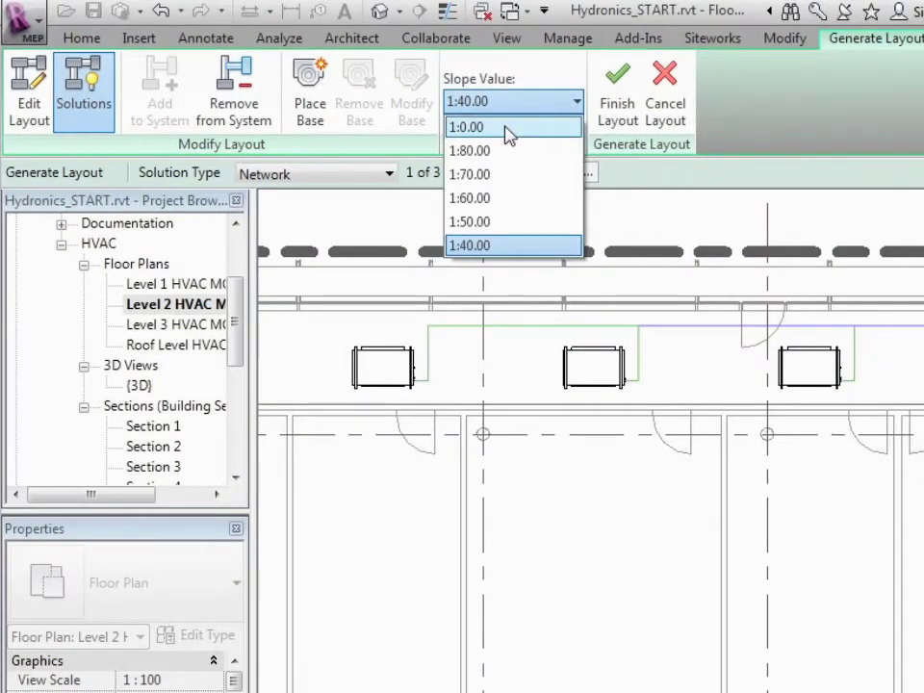
{"action": "left_click", "coordinate": [509, 129]}
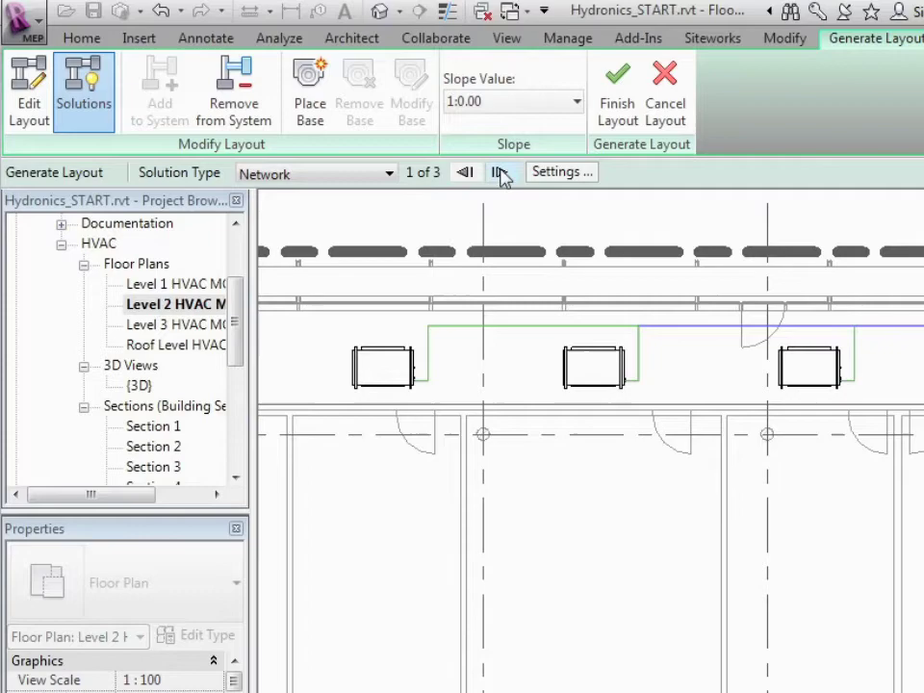
{"action": "left_click", "coordinate": [500, 174]}
{"action": "left_click", "coordinate": [500, 173]}
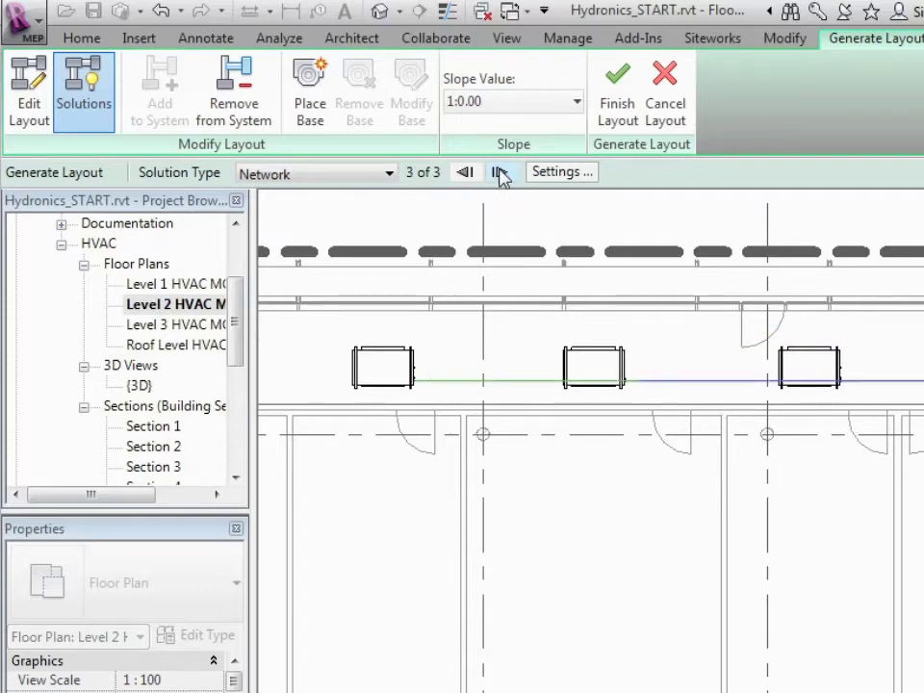
{"action": "left_click", "coordinate": [499, 174]}
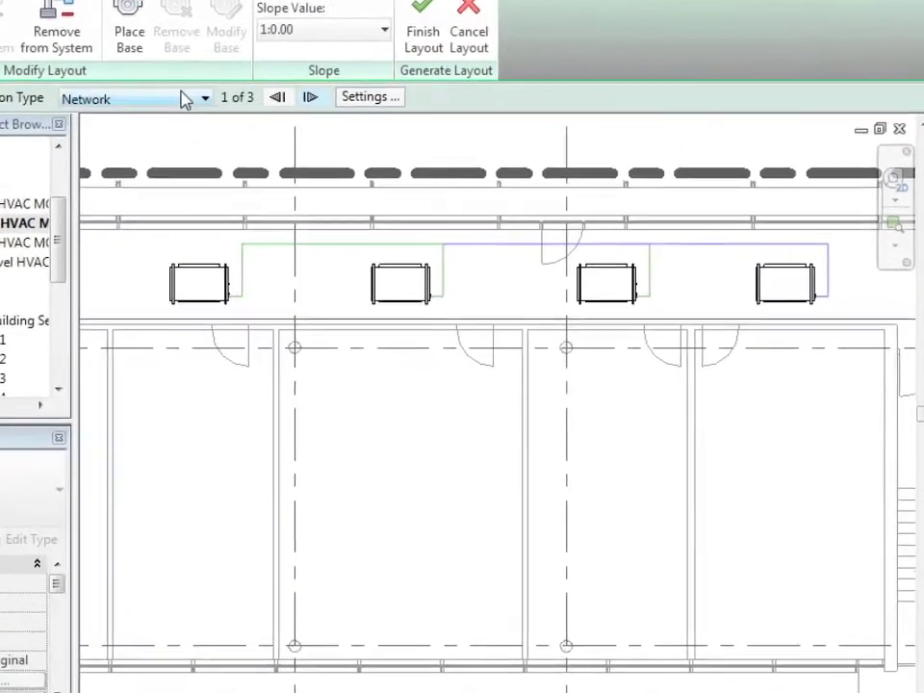
- Switch the layout to Perimeter solutions and set the inset to 1000, then 1500
{"action": "left_click", "coordinate": [295, 139]}
{"action": "left_click", "coordinate": [76, 130]}
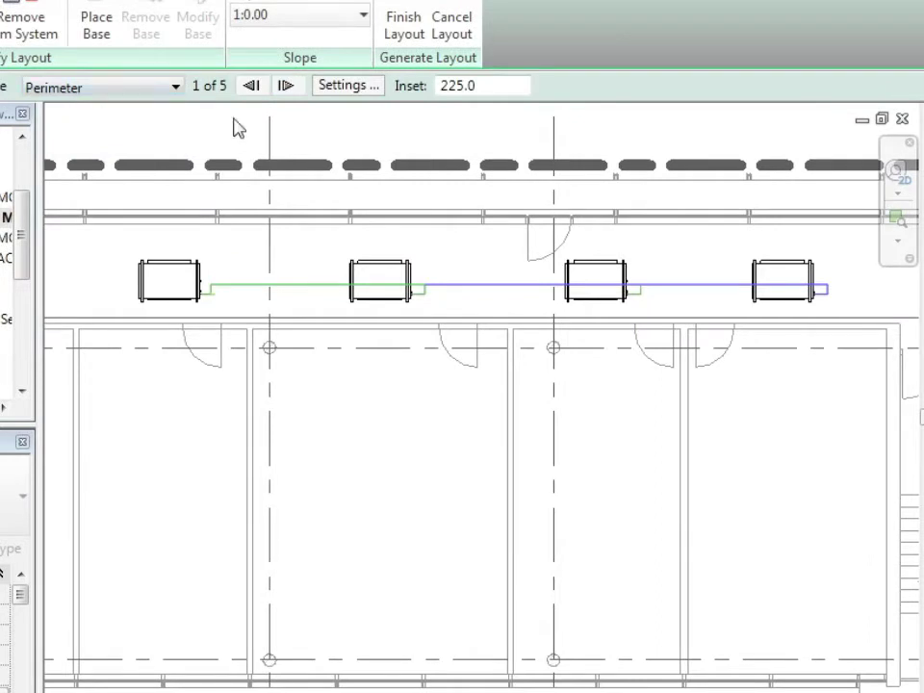
{"action": "left_click_drag", "start_coordinate": [491, 90], "coordinate": [429, 93]}
{"action": "type", "text": "1"}
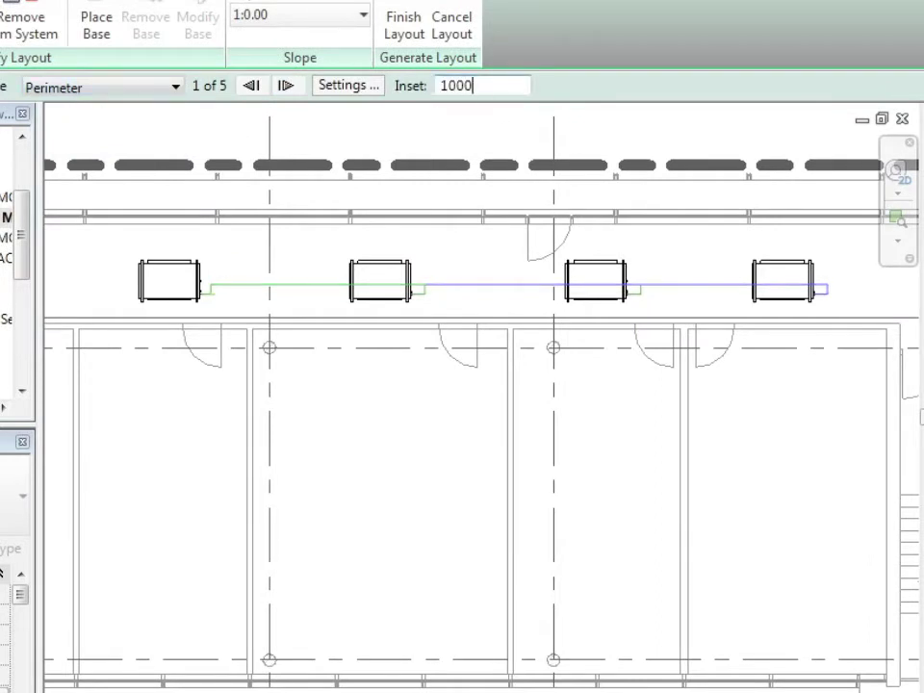
{"action": "type", "text": "000"}
{"action": "key", "text": "Return"}
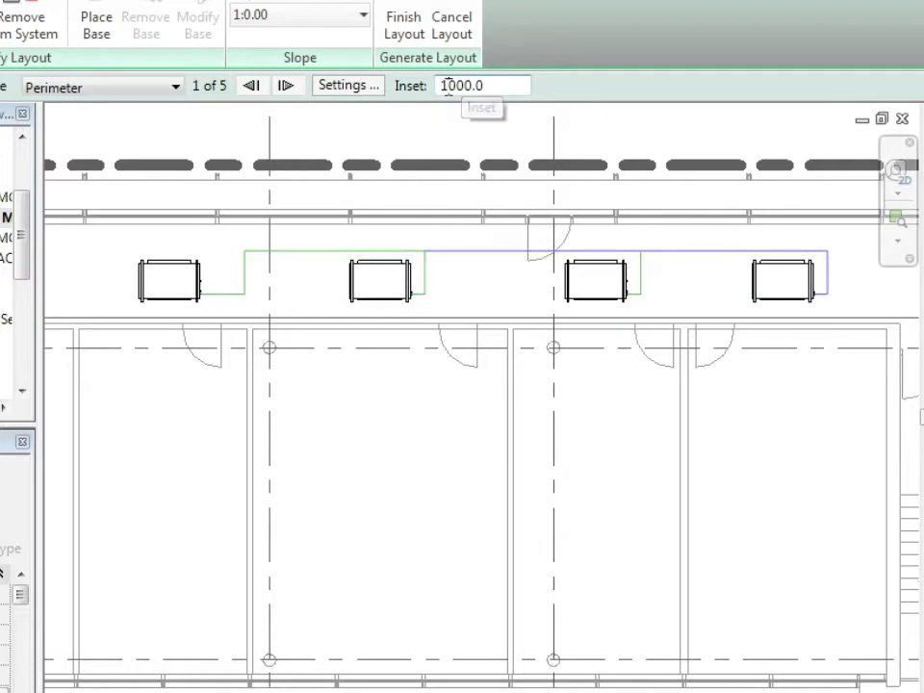
{"action": "left_click_drag", "start_coordinate": [449, 85], "coordinate": [457, 85]}
{"action": "type", "text": "5"}
{"action": "key", "text": "Return"}
- Compare perimeter and Intersections solutions, settling on Perimeter solution 4 of 4
{"action": "left_click", "coordinate": [286, 85]}
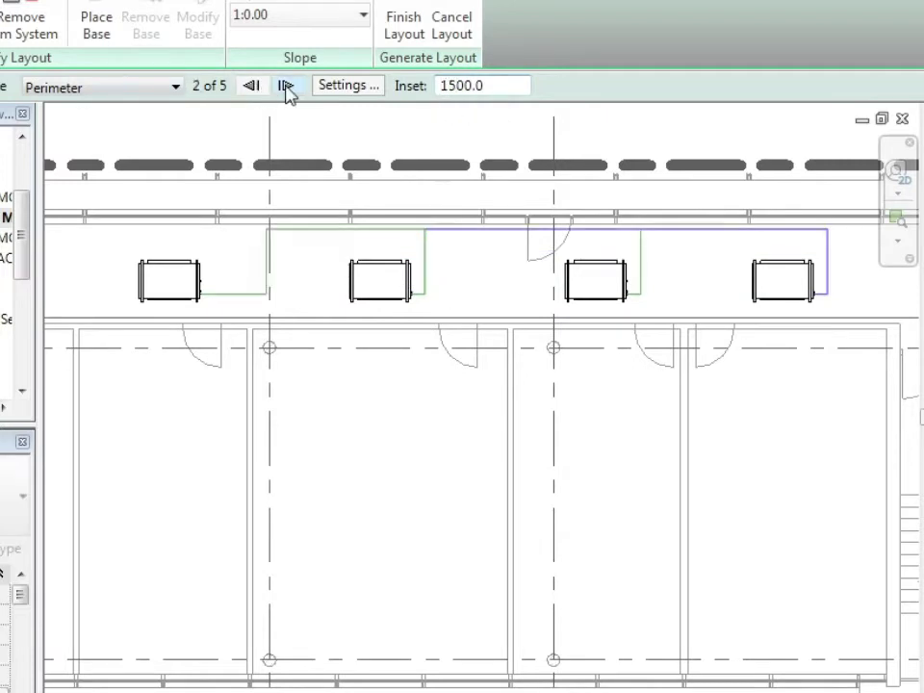
{"action": "left_click", "coordinate": [285, 85]}
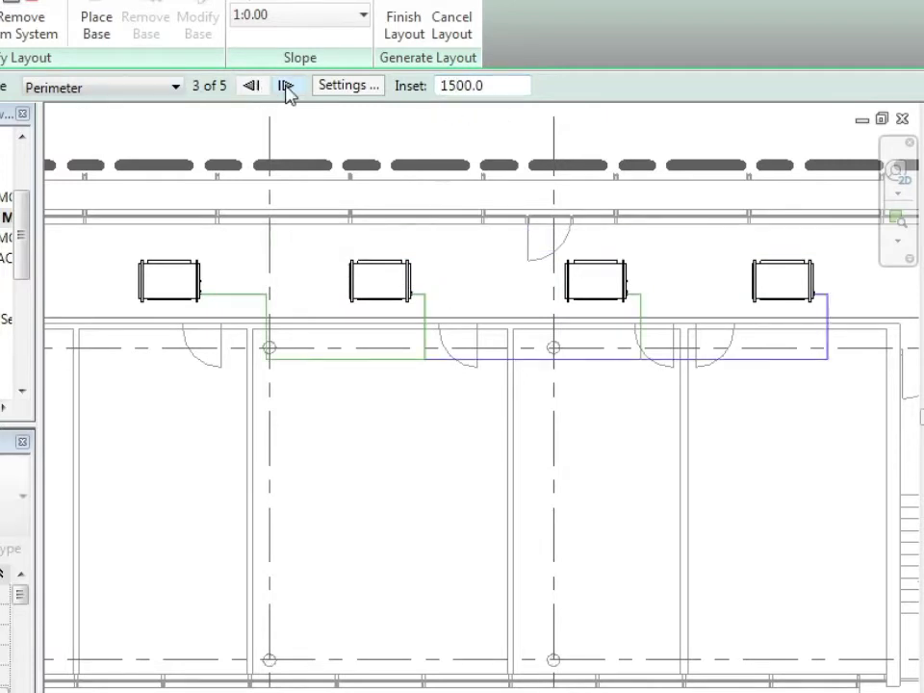
{"action": "left_click", "coordinate": [286, 86]}
{"action": "left_click", "coordinate": [105, 86]}
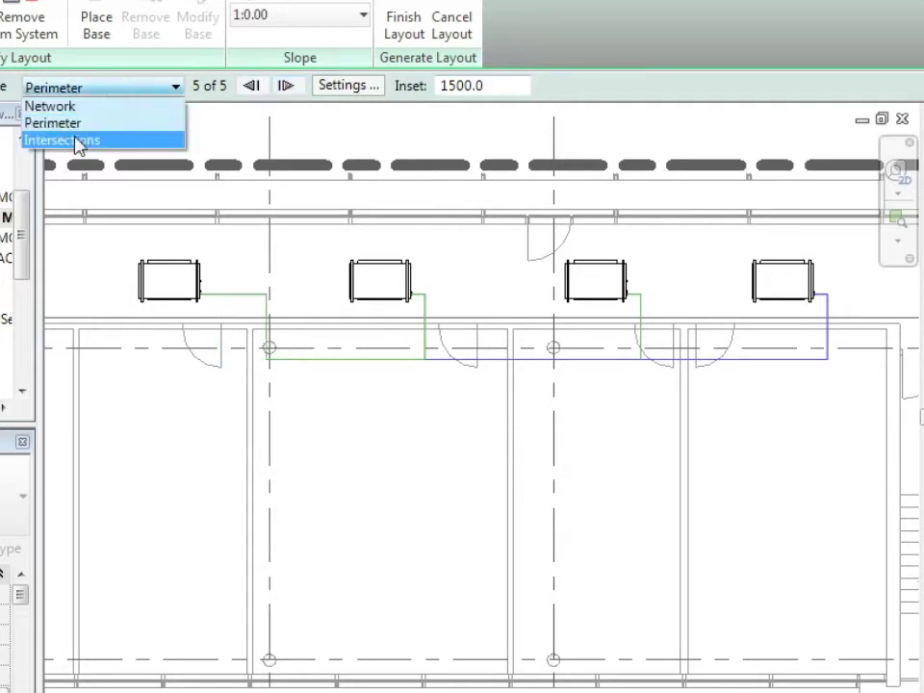
{"action": "left_click", "coordinate": [80, 143]}
{"action": "left_click", "coordinate": [81, 89]}
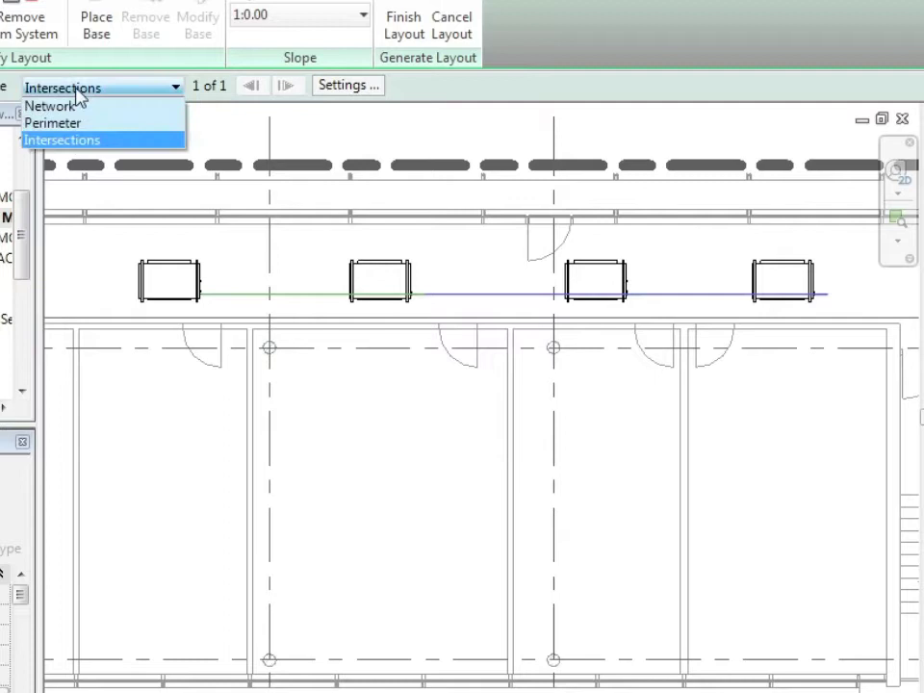
{"action": "left_click", "coordinate": [77, 122]}
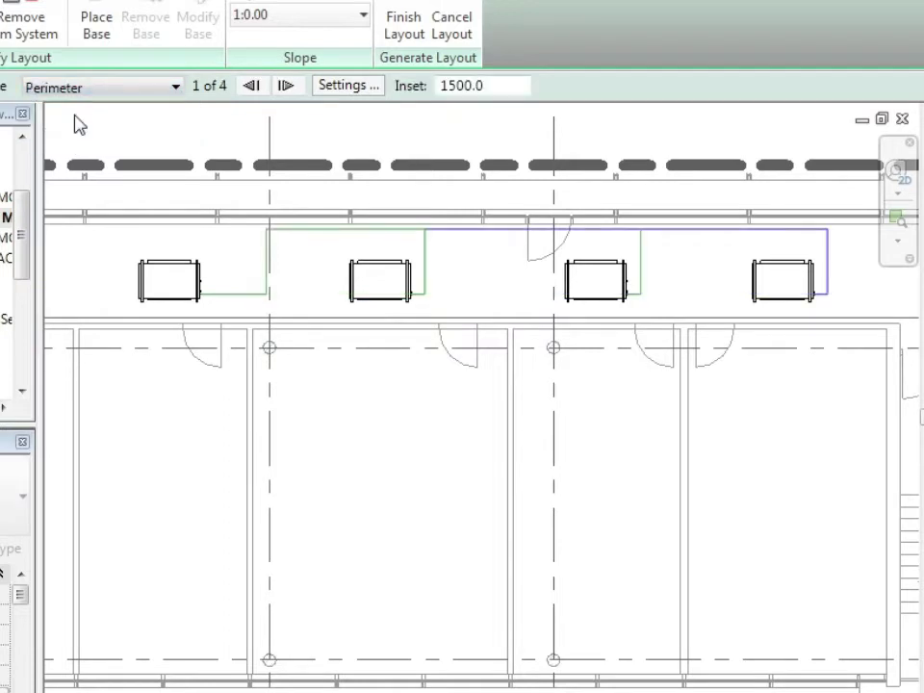
{"action": "left_click", "coordinate": [252, 87]}
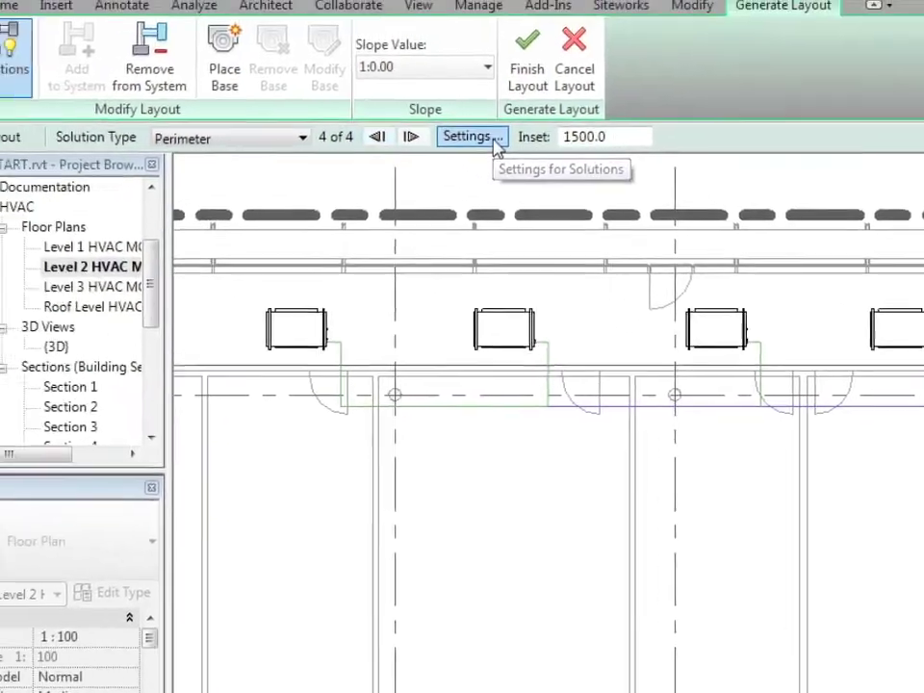
- Set the main pipe offset to 2800 in the pipe conversion settings
{"action": "left_click", "coordinate": [496, 141]}
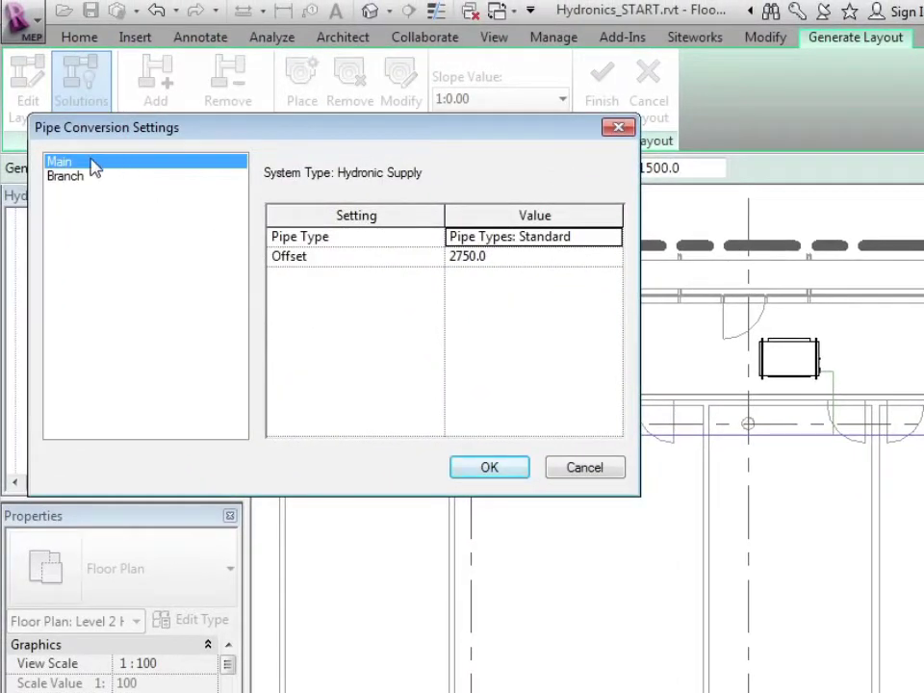
{"action": "left_click", "coordinate": [518, 257]}
{"action": "type", "text": "280"}
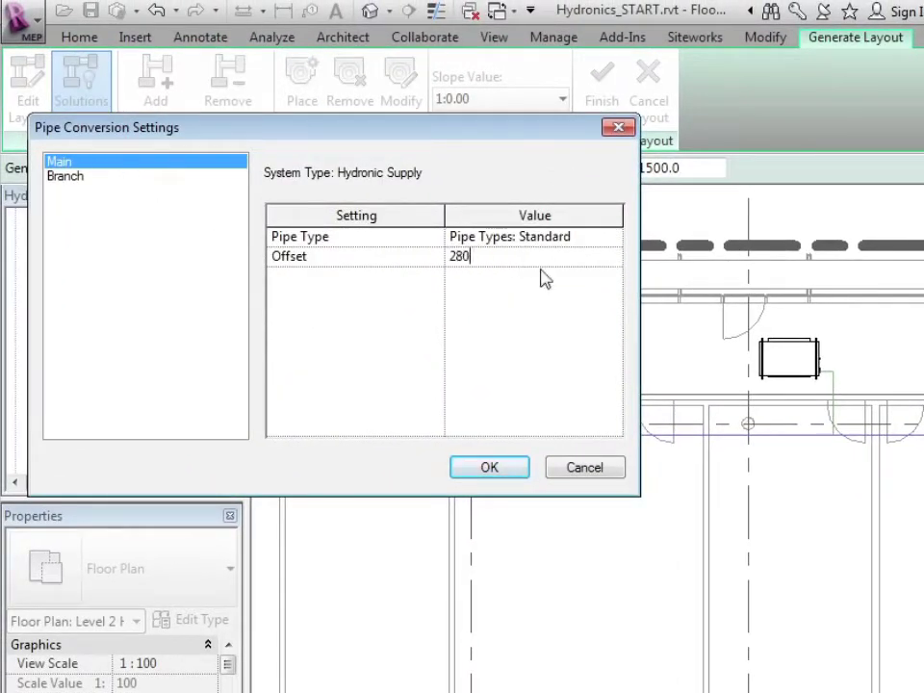
{"action": "type", "text": "0"}
{"action": "left_click", "coordinate": [486, 468]}
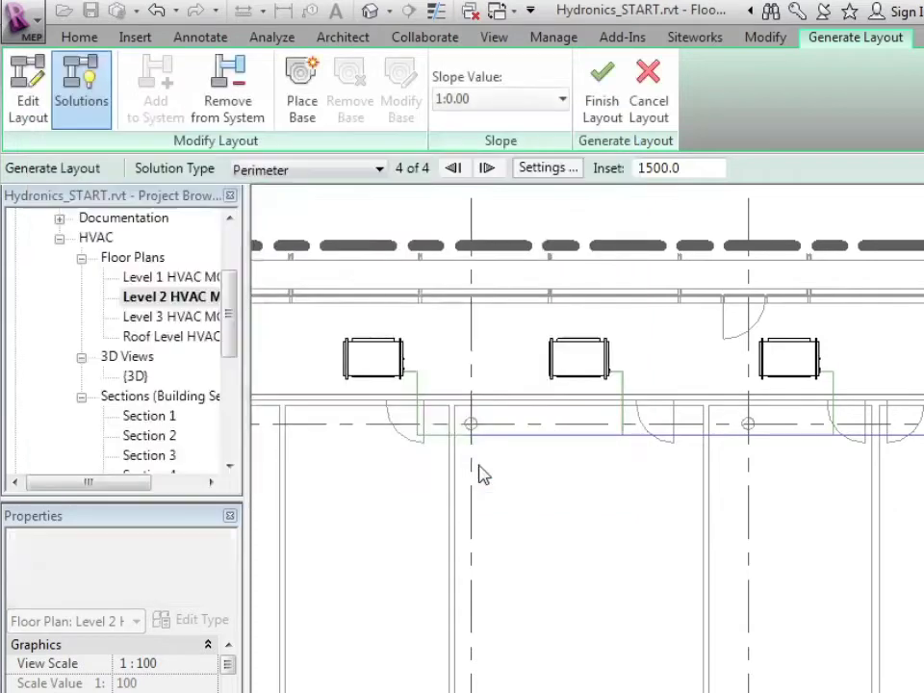
- Re-enter the branch pipe offset in the pipe conversion settings
{"action": "left_click", "coordinate": [546, 170]}
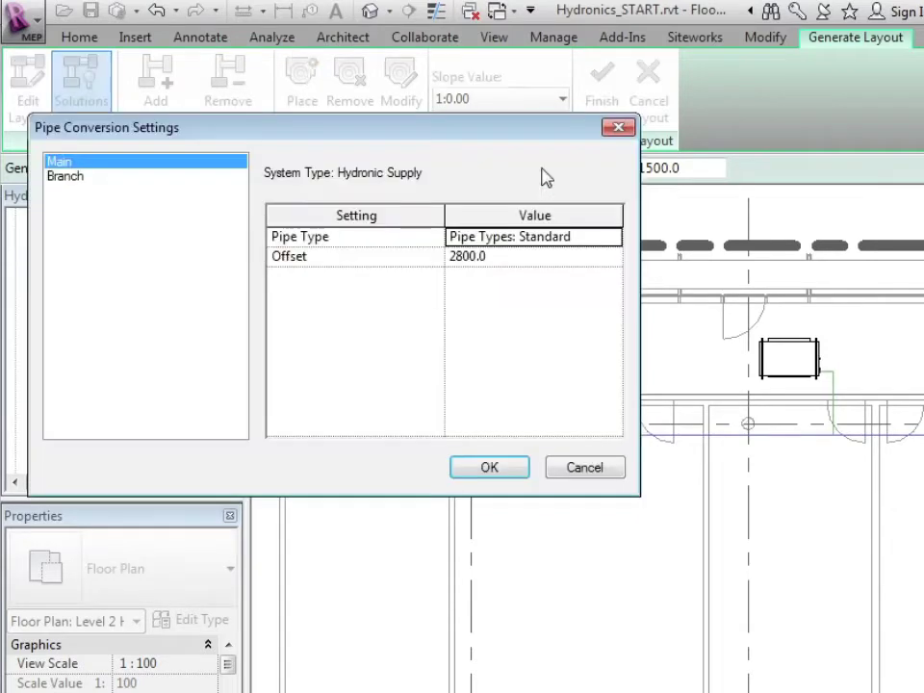
{"action": "left_click", "coordinate": [67, 177]}
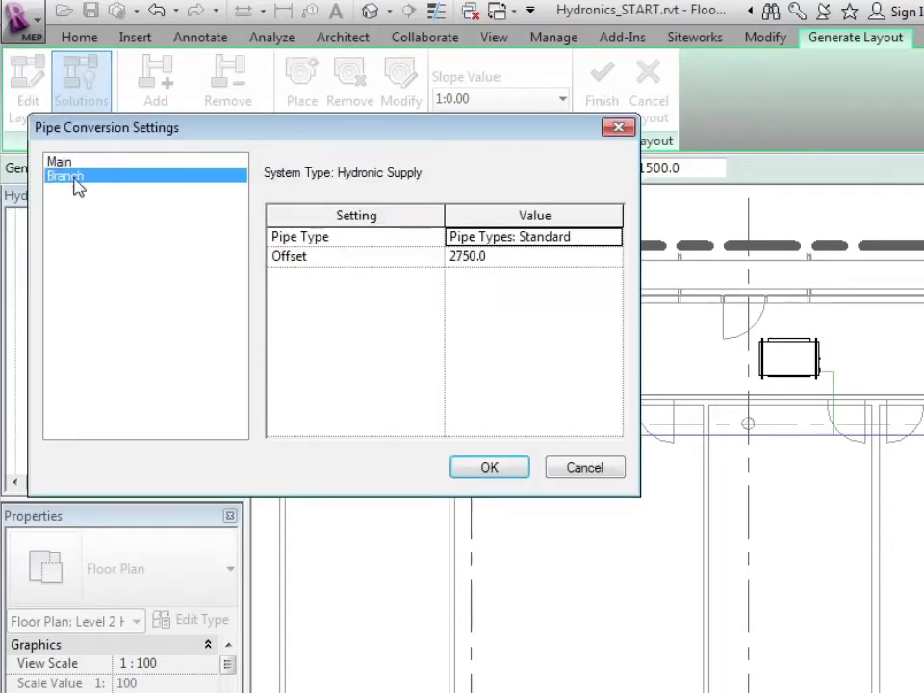
{"action": "left_click", "coordinate": [513, 258]}
{"action": "type", "text": "28"}
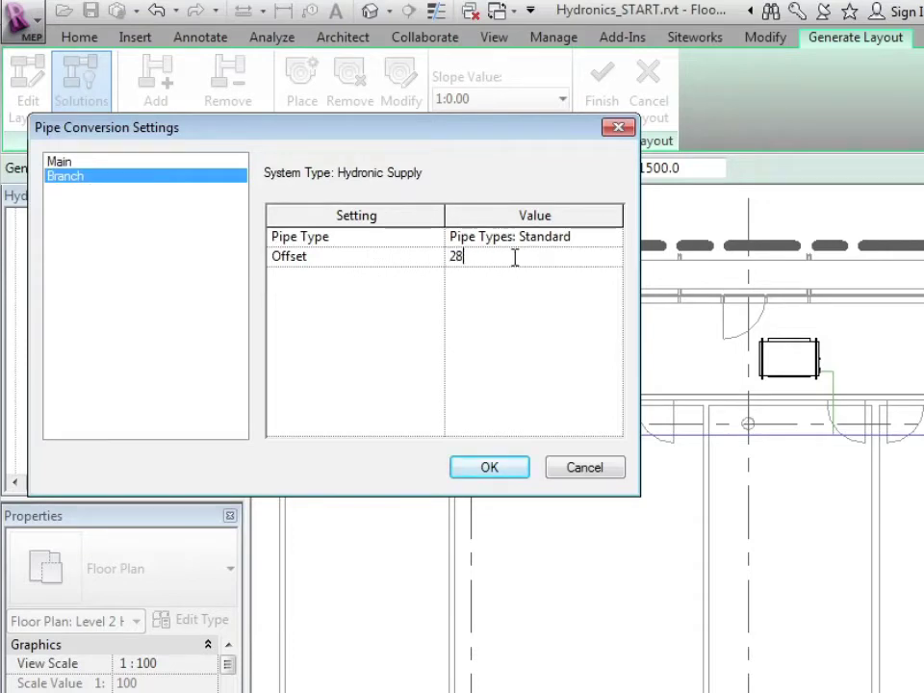
{"action": "left_click", "coordinate": [488, 471]}
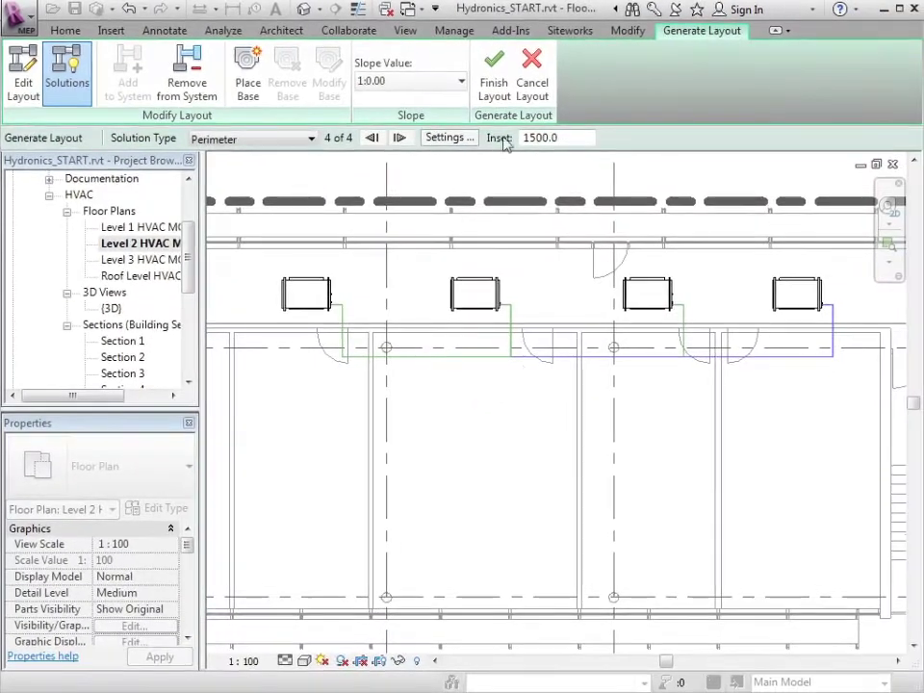
- Finish the layout, move the connection warning aside, and inspect the right unit's pipe elbow in 3D
{"action": "left_click", "coordinate": [493, 72]}
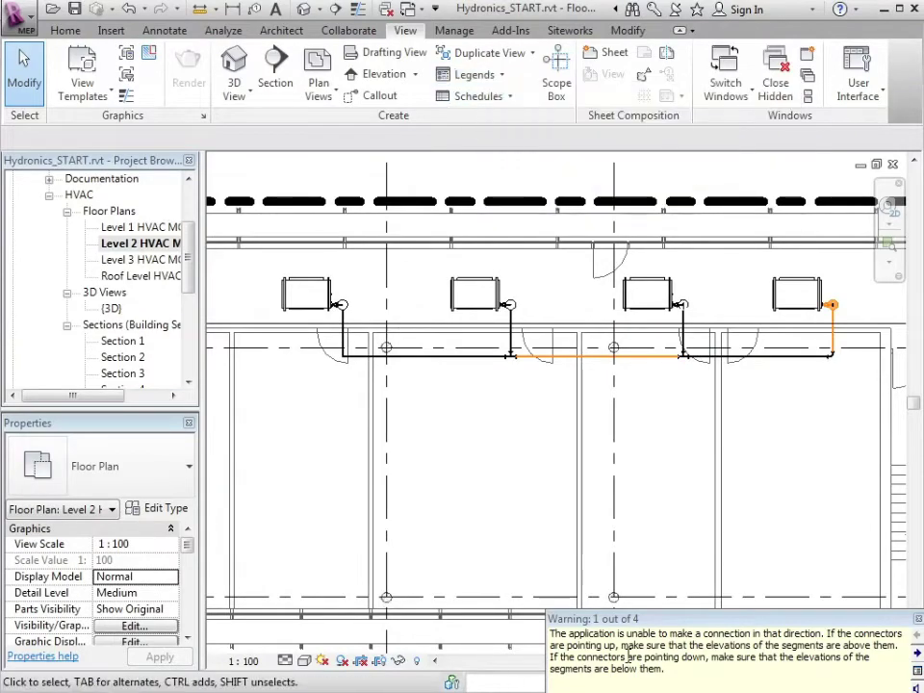
{"action": "left_click_drag", "start_coordinate": [695, 627], "coordinate": [492, 449]}
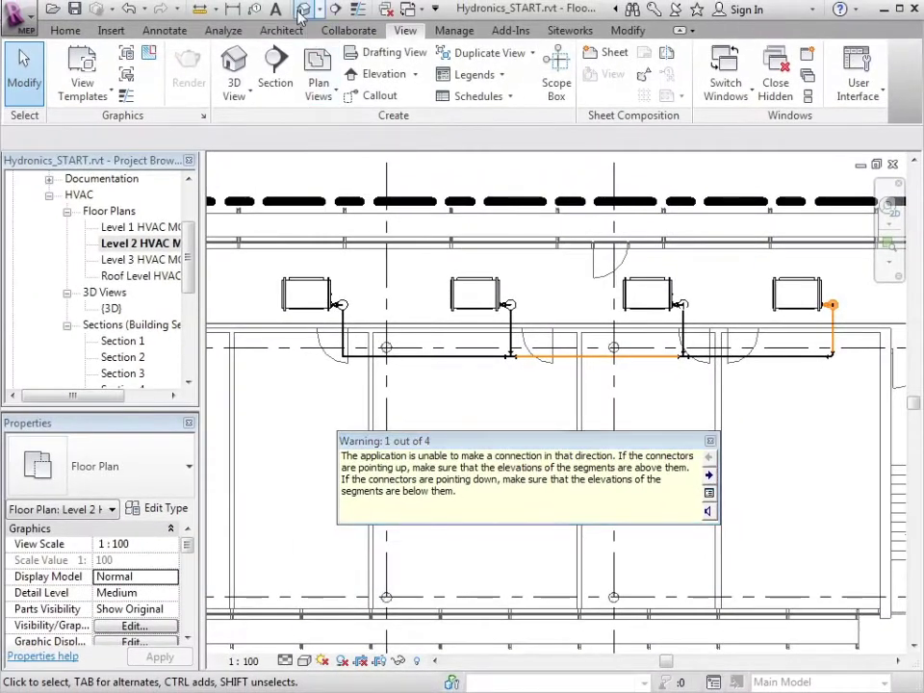
{"action": "left_click", "coordinate": [304, 10]}
{"action": "scroll", "coordinate": [505, 324], "scroll_direction": "down", "scroll_amount": 5}
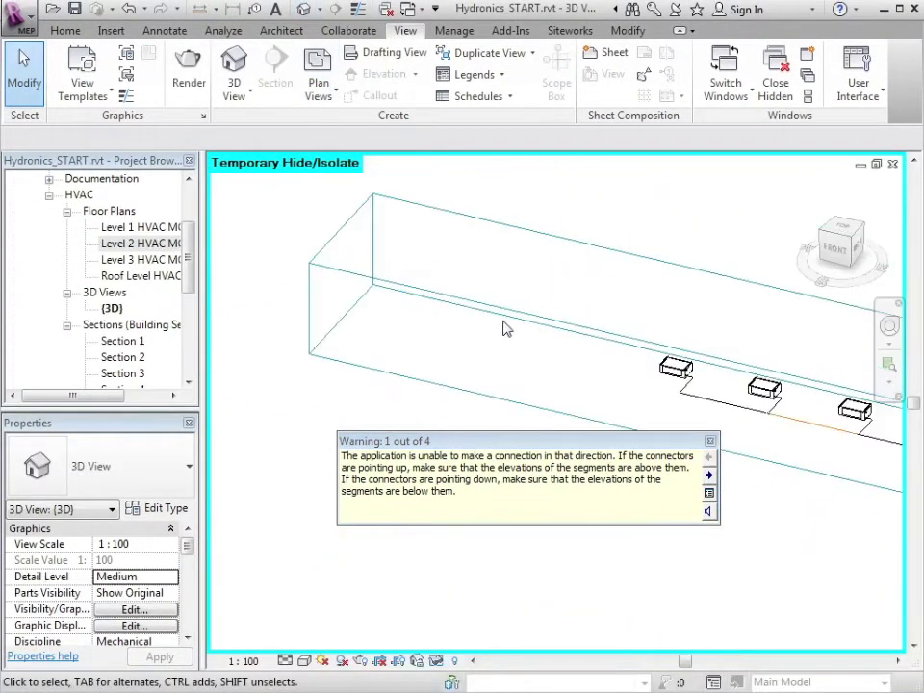
{"action": "scroll", "coordinate": [785, 409], "scroll_direction": "up", "scroll_amount": 5}
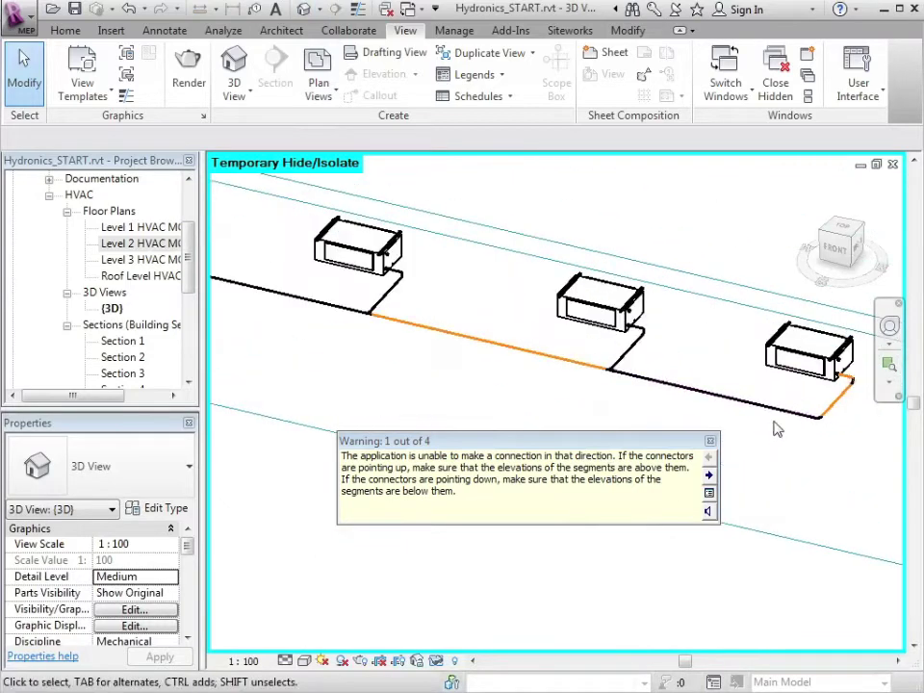
{"action": "scroll", "coordinate": [852, 387], "scroll_direction": "up", "scroll_amount": 4}
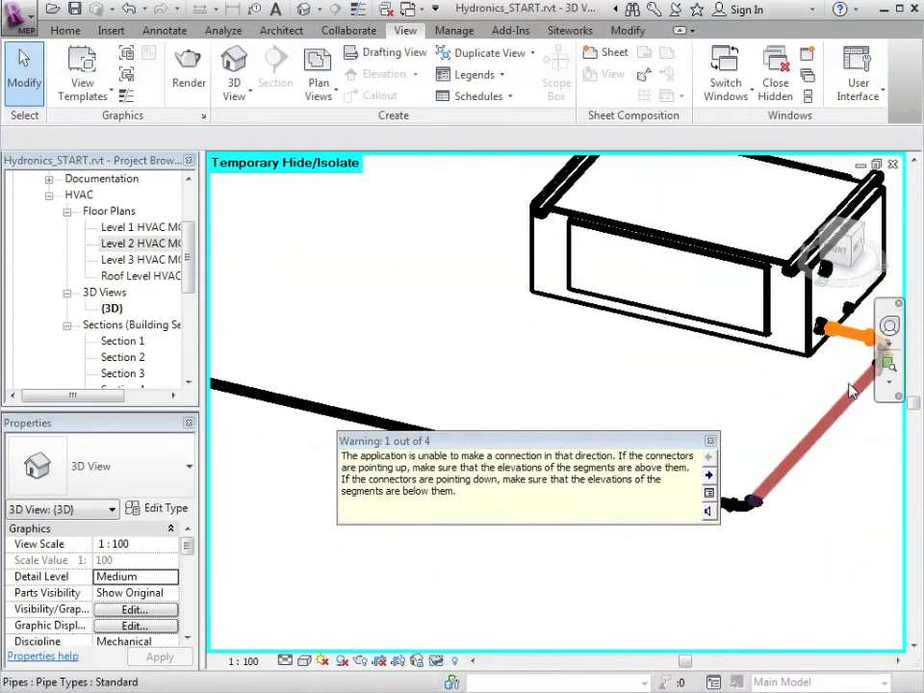
{"action": "middle_click_drag", "start_coordinate": [852, 387], "coordinate": [617, 365]}
{"action": "scroll", "coordinate": [677, 332], "scroll_direction": "up", "scroll_amount": 3}
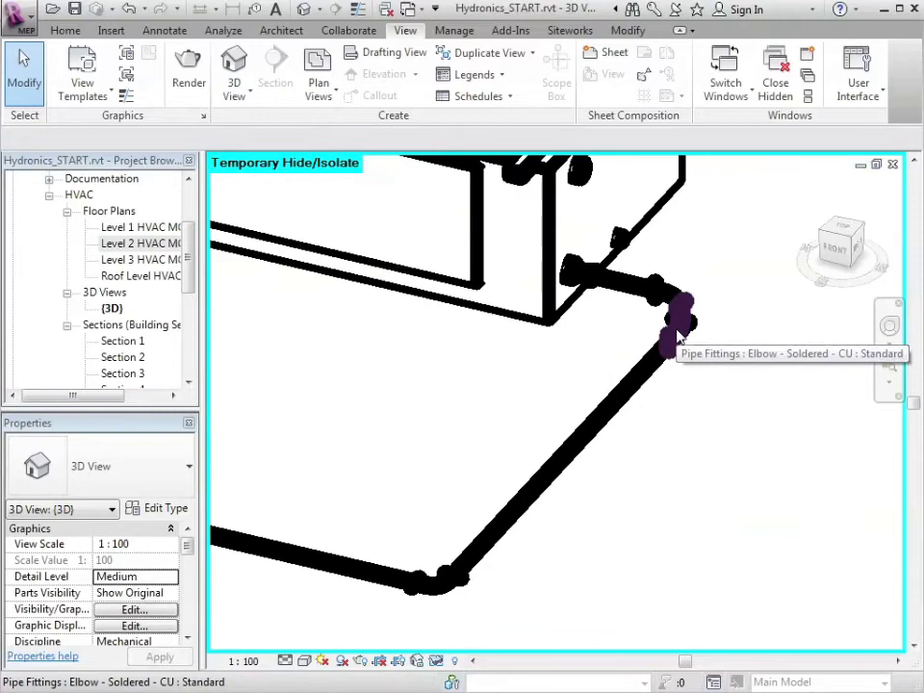
{"action": "scroll", "coordinate": [678, 335], "scroll_direction": "down", "scroll_amount": 5}
{"action": "scroll", "coordinate": [679, 341], "scroll_direction": "down", "scroll_amount": 3}
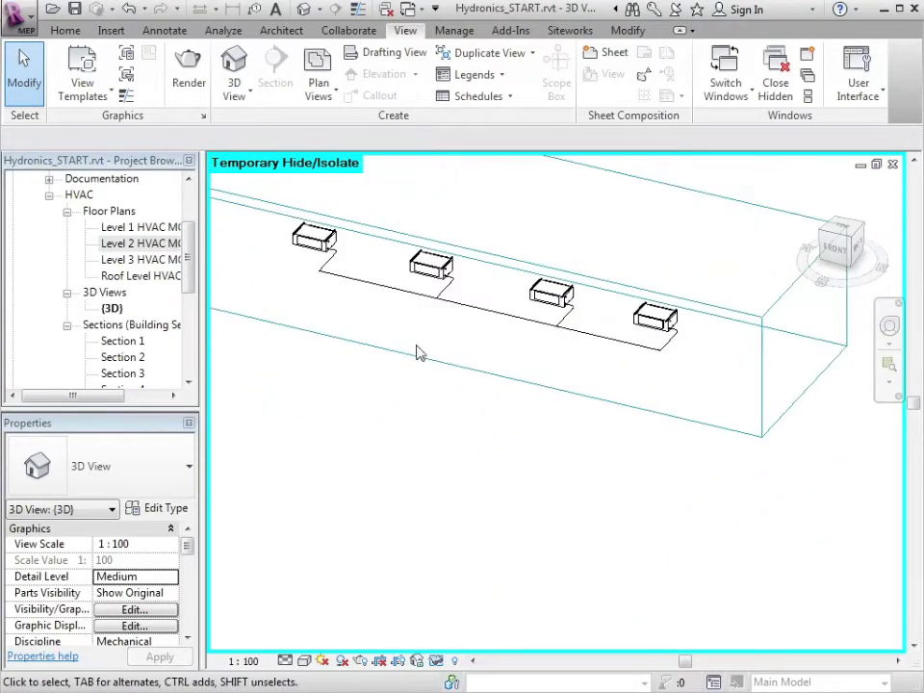
- Undo Finish Layout and pick perimeter layout solution 3 of 4
{"action": "left_click", "coordinate": [145, 8]}
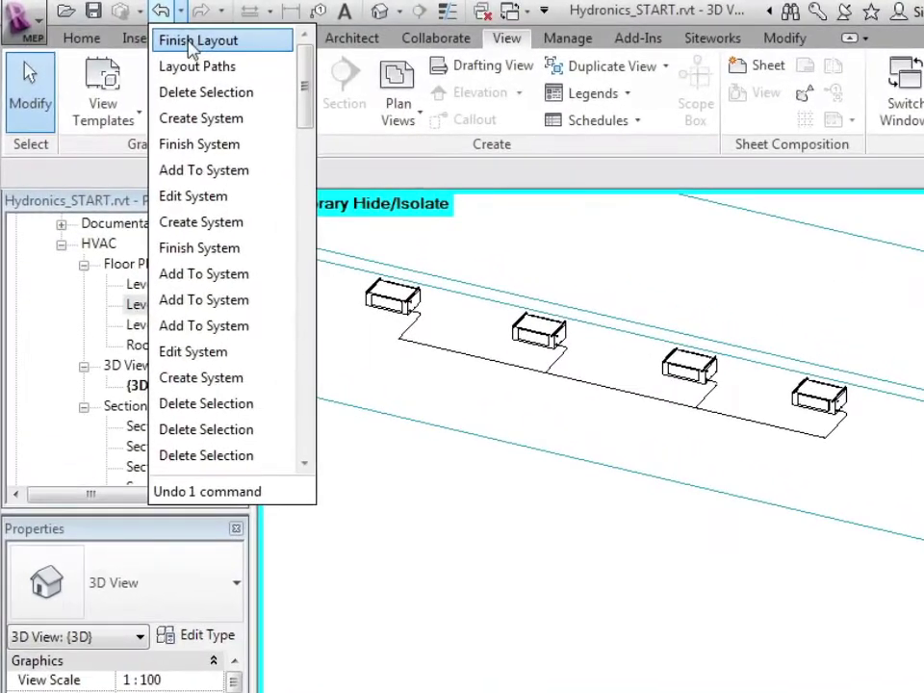
{"action": "left_click", "coordinate": [158, 32]}
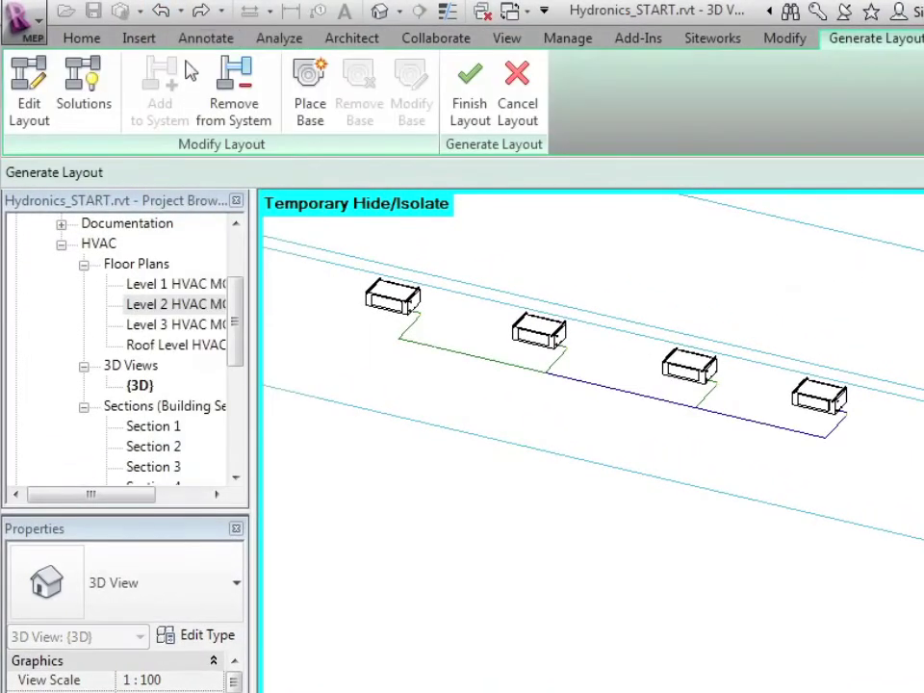
{"action": "left_click", "coordinate": [76, 111]}
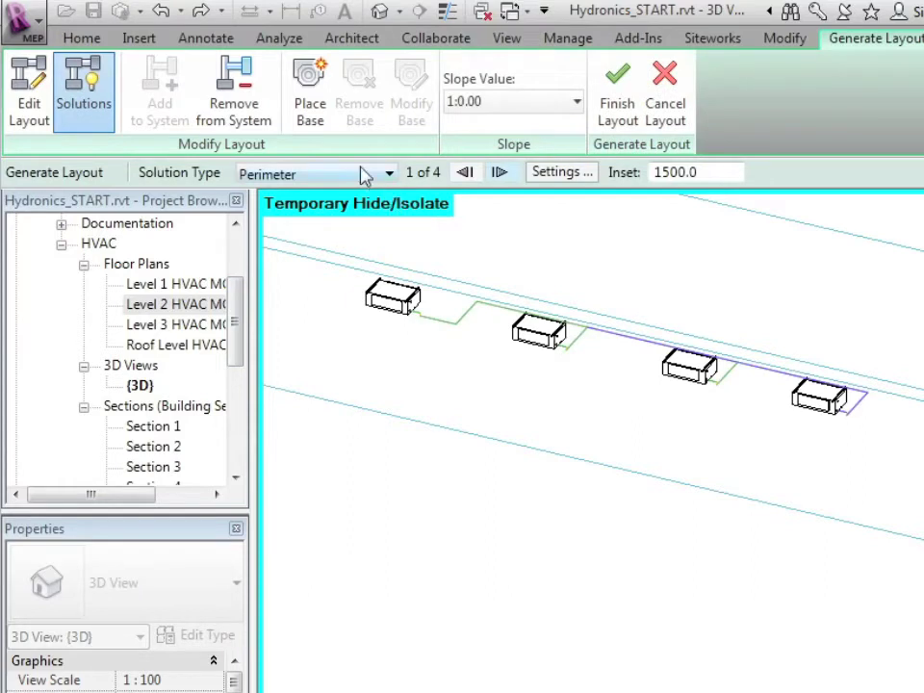
{"action": "left_click", "coordinate": [499, 172]}
{"action": "left_click", "coordinate": [498, 173]}
{"action": "left_click", "coordinate": [498, 172]}
{"action": "left_click", "coordinate": [465, 173]}
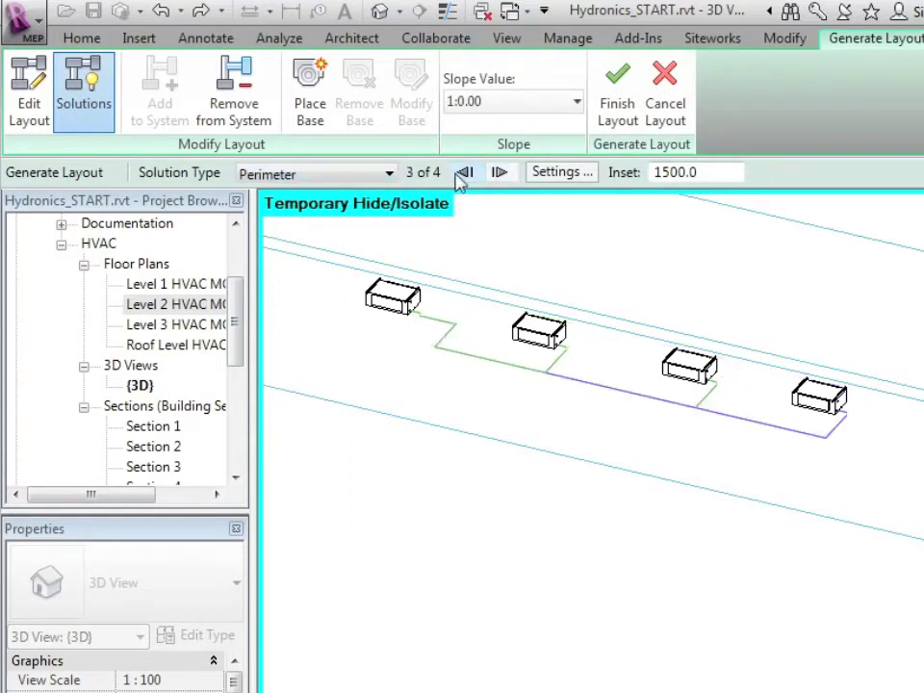
- Raise the main pipe offset to 3200, change the branch offset, and orbit to check heights
{"action": "left_click", "coordinate": [553, 176]}
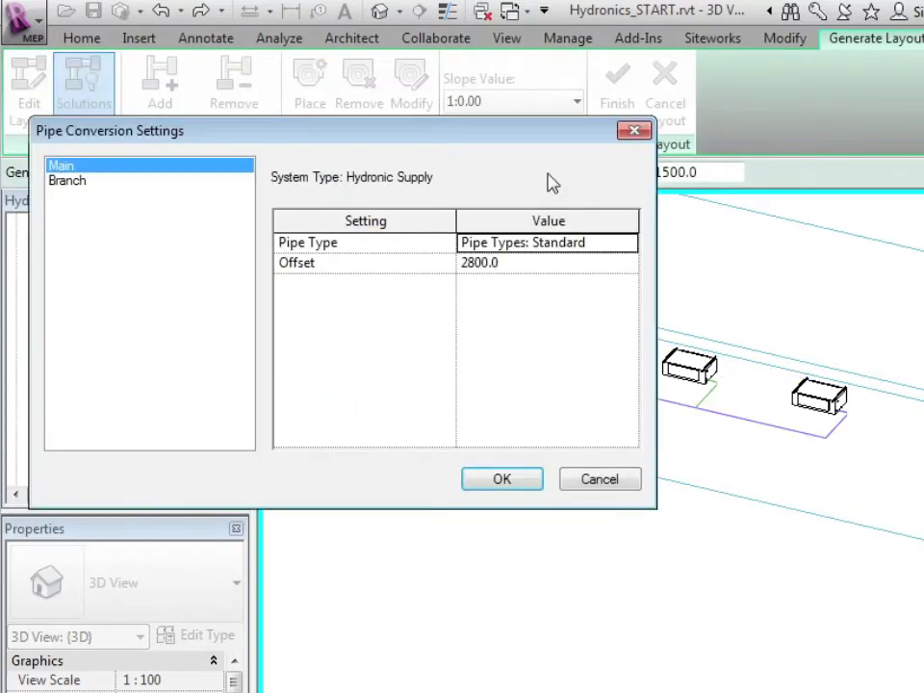
{"action": "left_click", "coordinate": [528, 261]}
{"action": "type", "text": "3"}
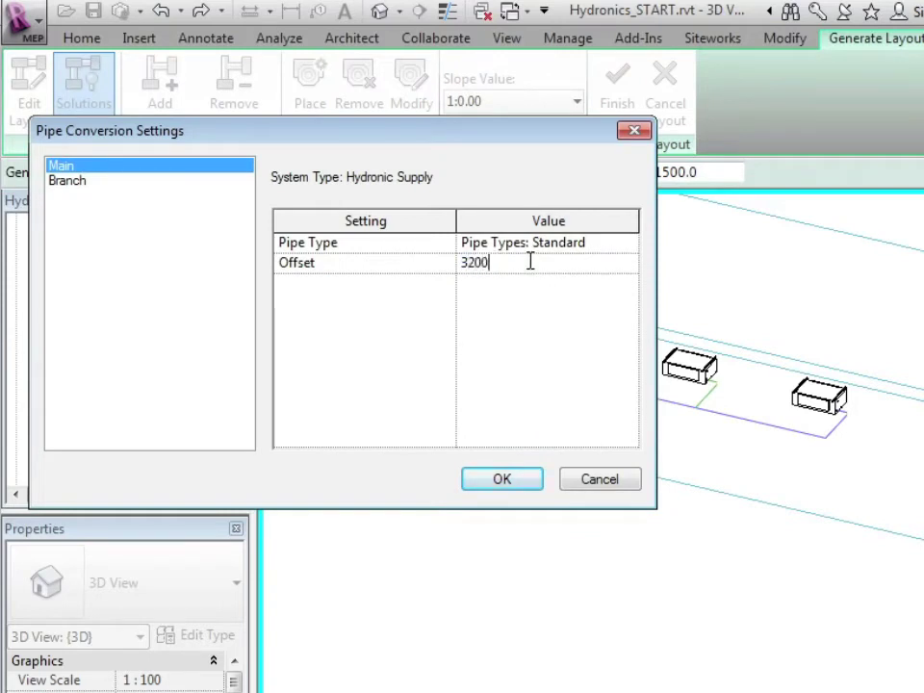
{"action": "type", "text": "200"}
{"action": "left_click", "coordinate": [117, 182]}
{"action": "left_click", "coordinate": [516, 264]}
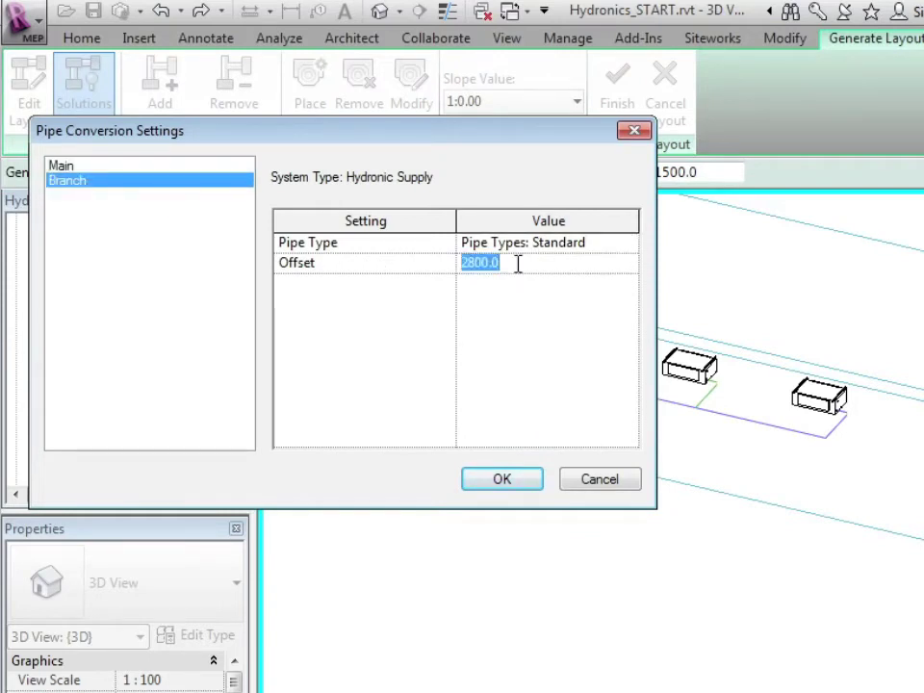
{"action": "type", "text": "32"}
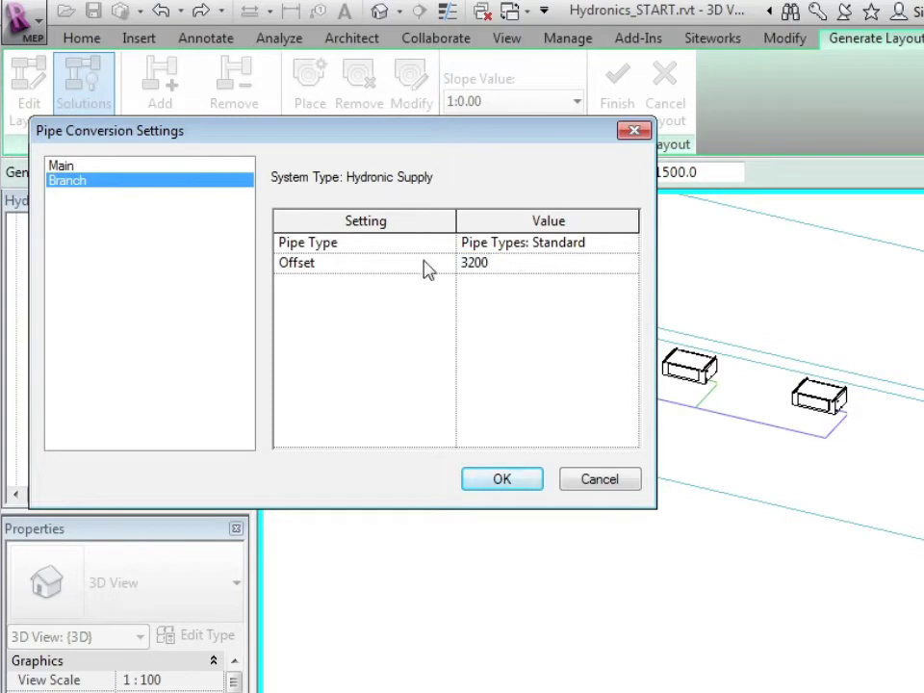
{"action": "left_click", "coordinate": [497, 484]}
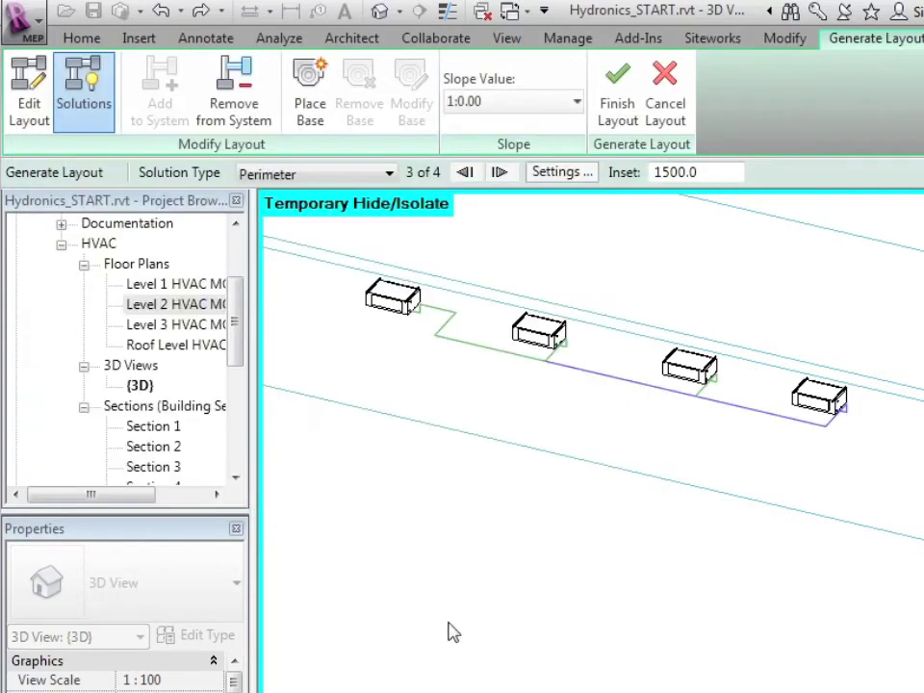
{"action": "middle_click_drag", "start_coordinate": [752, 444], "coordinate": [557, 544], "text": "shift"}
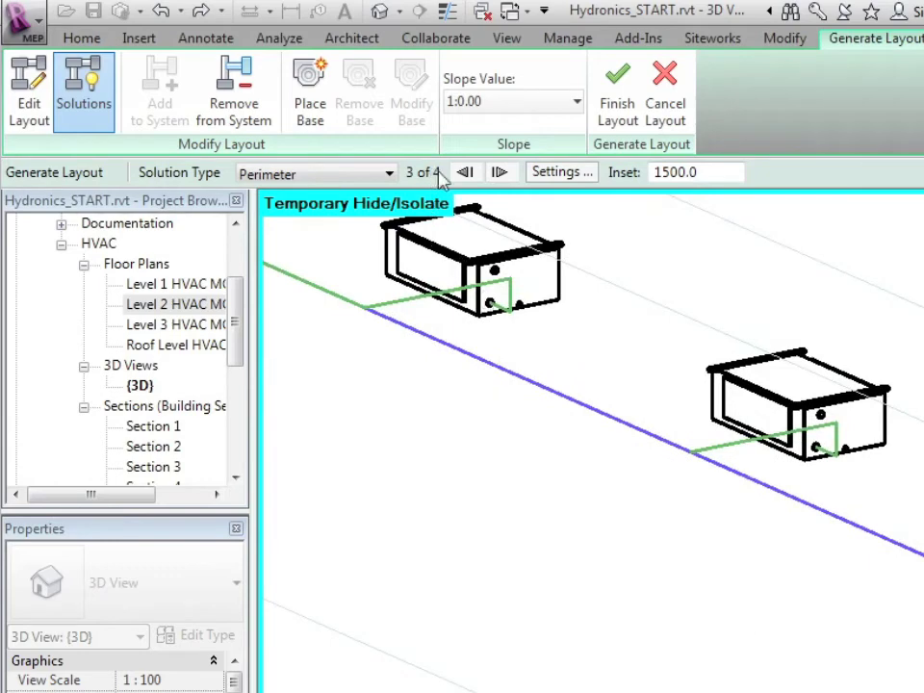
- Change the main and branch pipe offsets to 3300
{"action": "left_click", "coordinate": [553, 177]}
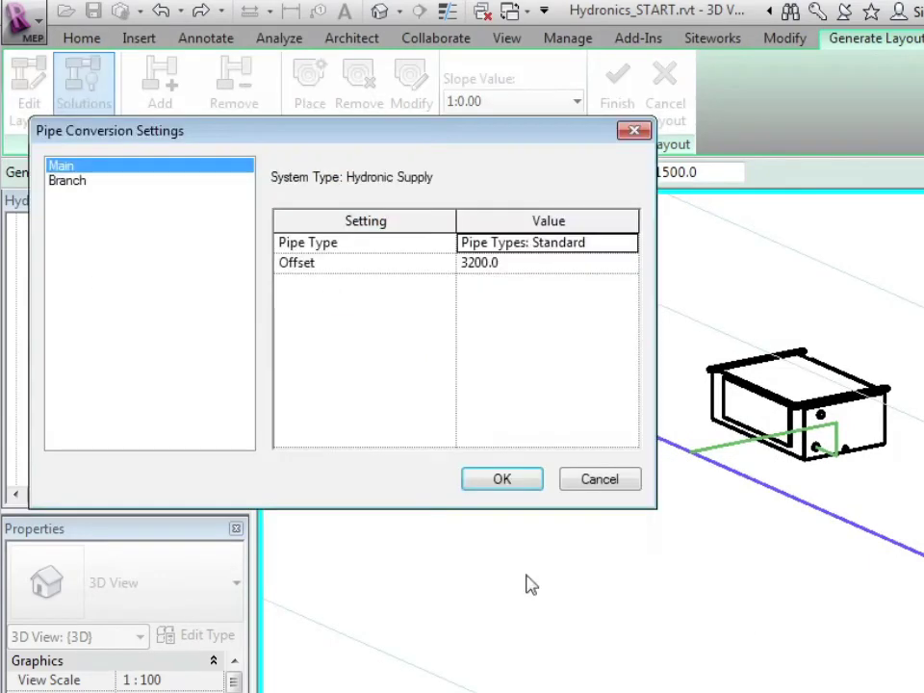
{"action": "left_click", "coordinate": [537, 263]}
{"action": "type", "text": "3"}
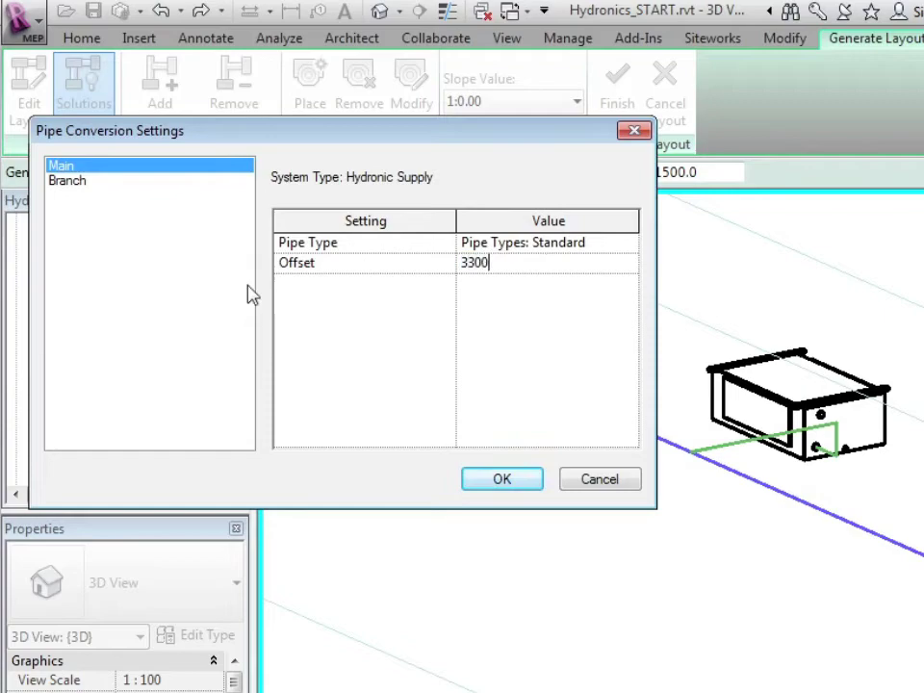
{"action": "left_click", "coordinate": [70, 180]}
{"action": "left_click", "coordinate": [513, 266]}
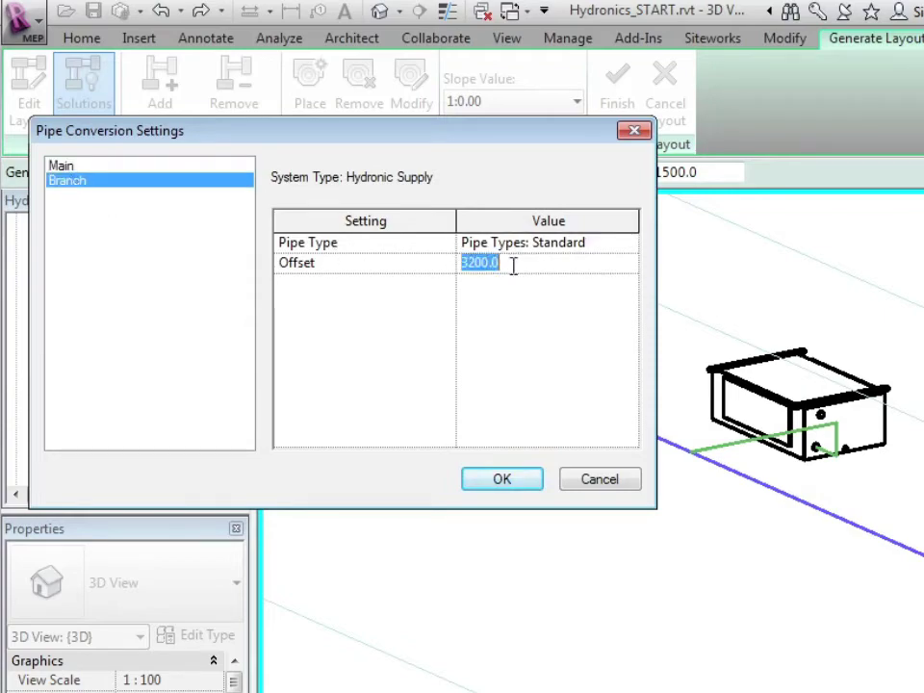
{"action": "type", "text": "33"}
{"action": "left_click", "coordinate": [501, 478]}
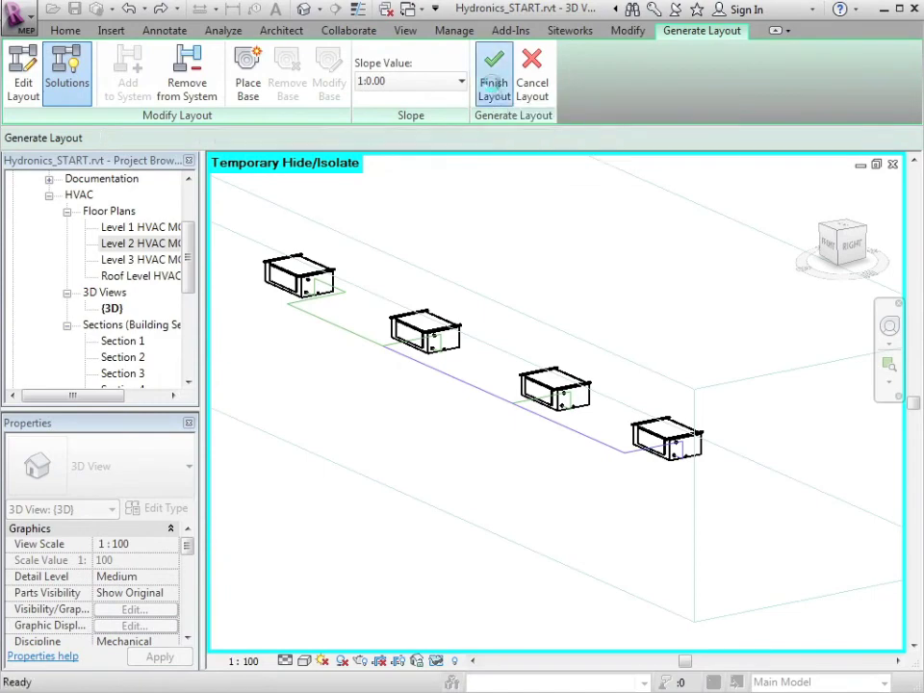
- Convert the layout to real pipes and select the 54 mm vertical pipe near the Level 2 column
{"action": "left_click", "coordinate": [494, 81]}
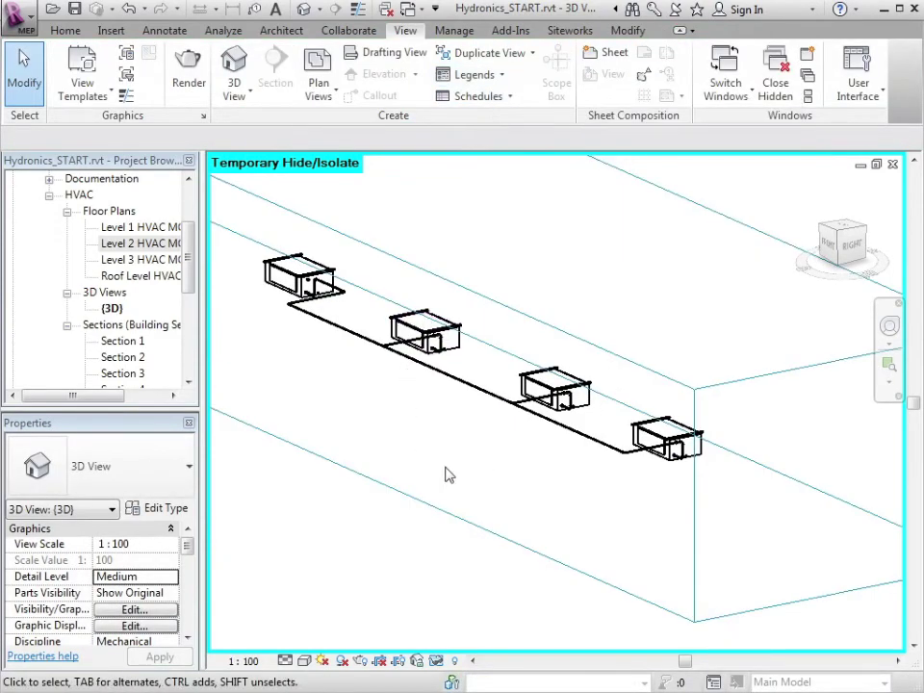
{"action": "left_click", "coordinate": [892, 163]}
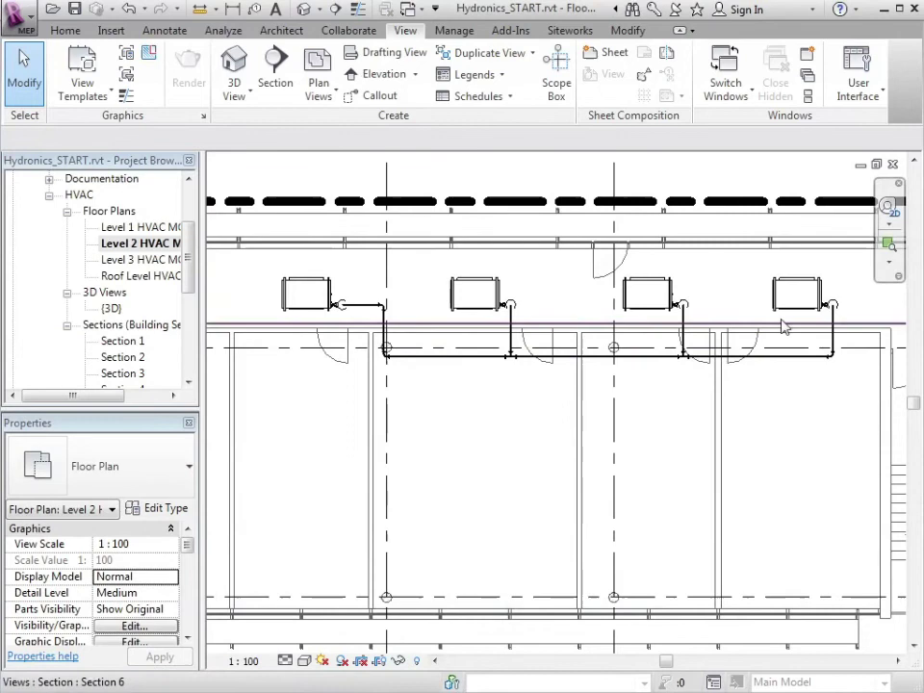
{"action": "scroll", "coordinate": [348, 329], "scroll_direction": "up", "scroll_amount": 2}
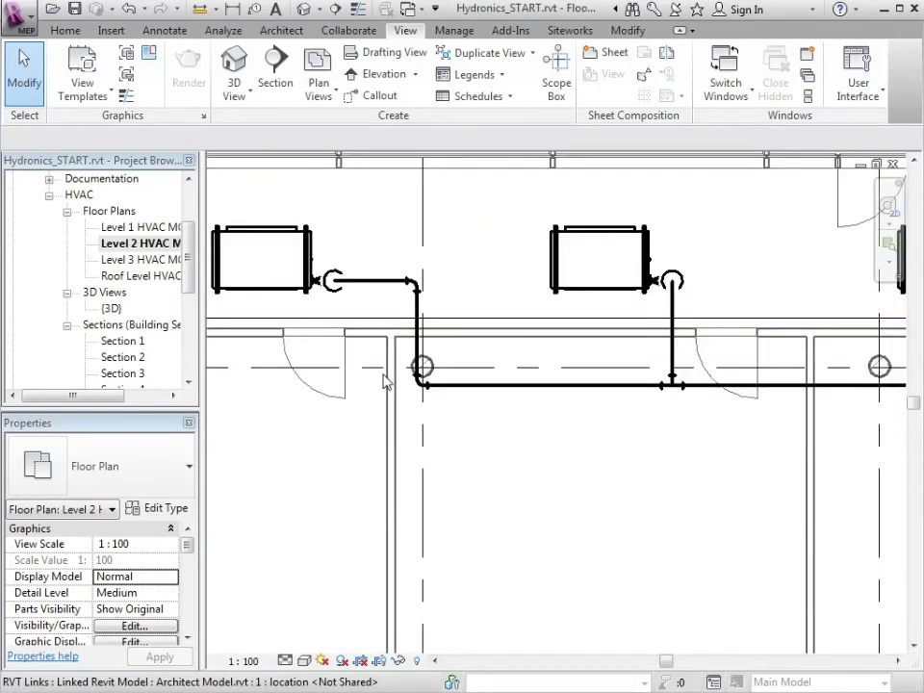
{"action": "scroll", "coordinate": [385, 385], "scroll_direction": "up", "scroll_amount": 2}
{"action": "left_click", "coordinate": [448, 323]}
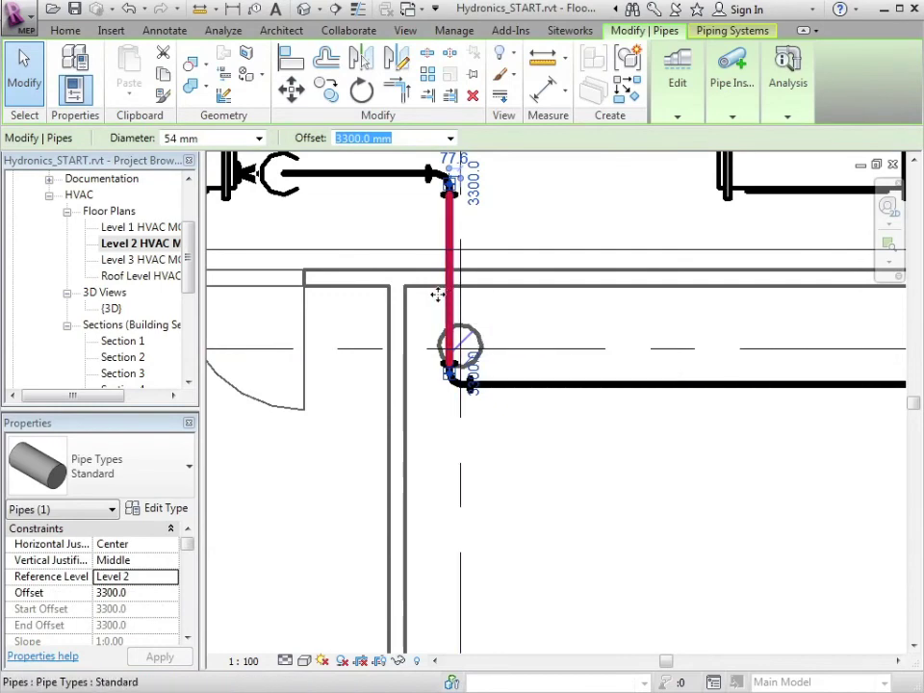
- Shift the vertical branch pipe left, clear of the column, and deselect it
{"action": "left_click_drag", "start_coordinate": [438, 294], "coordinate": [428, 299]}
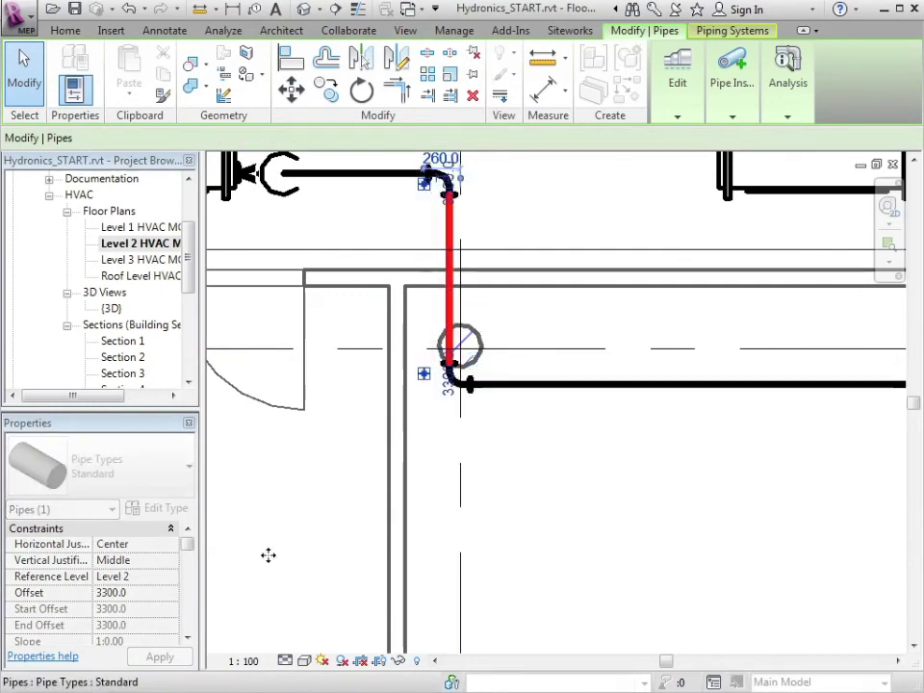
{"action": "left_click", "coordinate": [269, 560]}
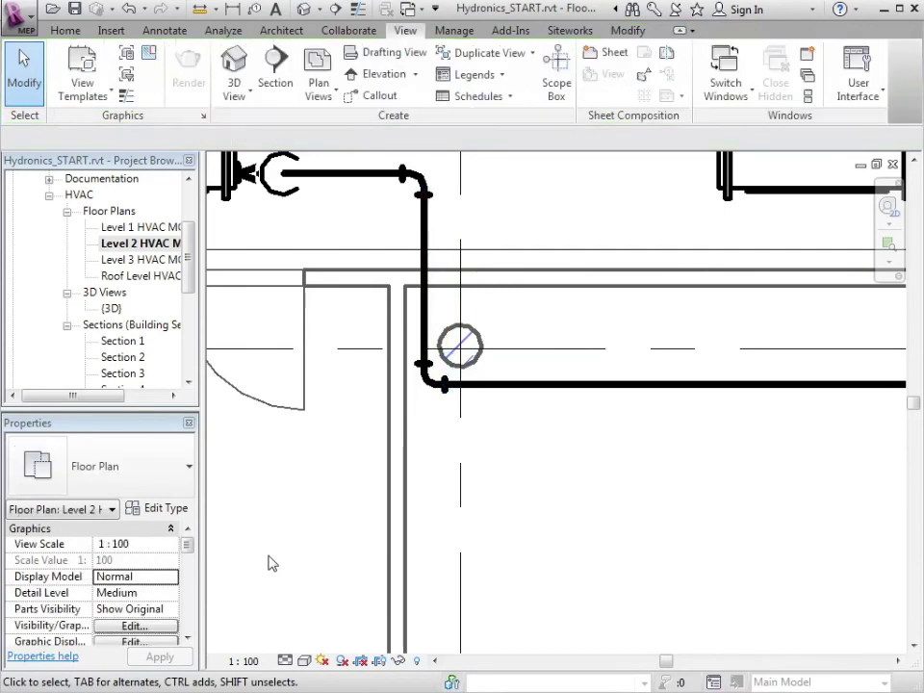
{"action": "scroll", "coordinate": [579, 443], "scroll_direction": "down", "scroll_amount": 2}
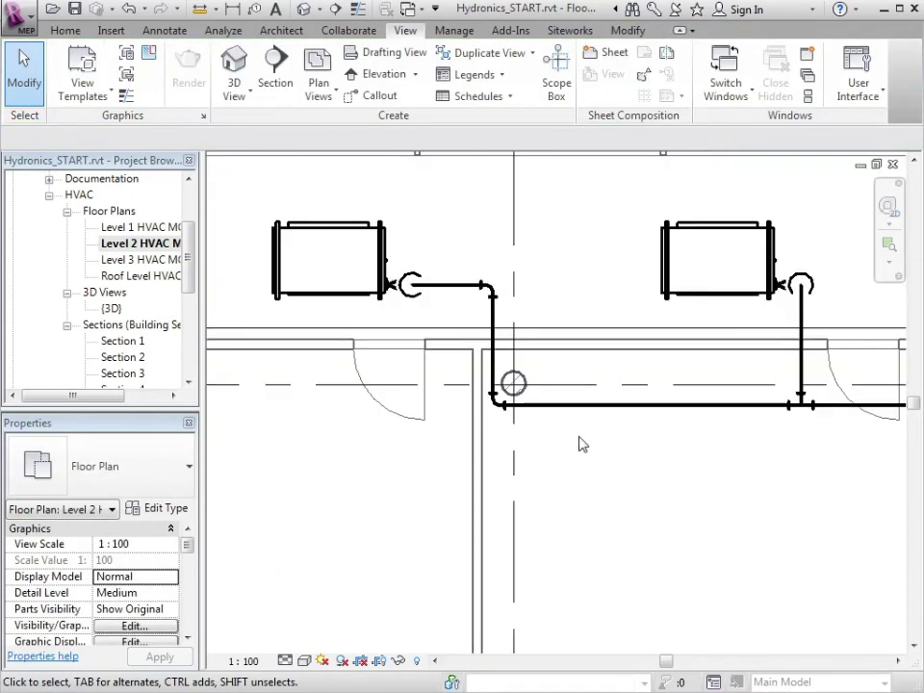